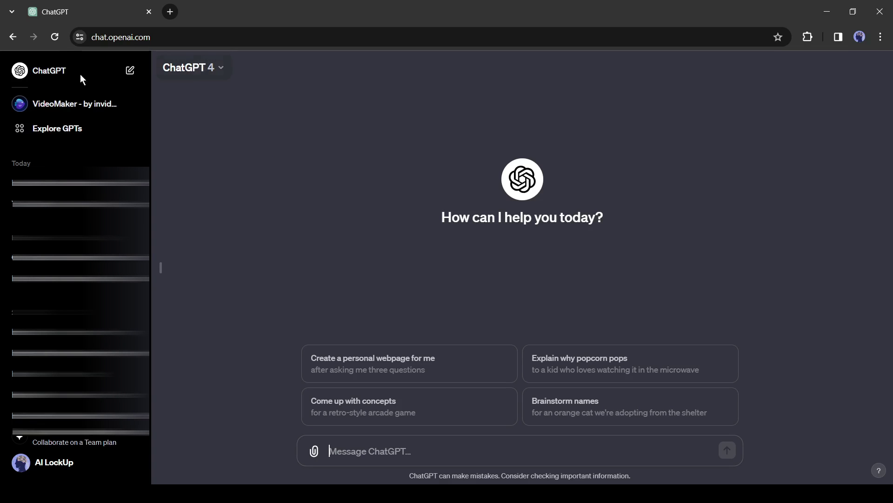
# Step: Find the Consistent Character GPT by searching the GPT gallery for 'Character', and open it
pyautogui.click(53, 132)
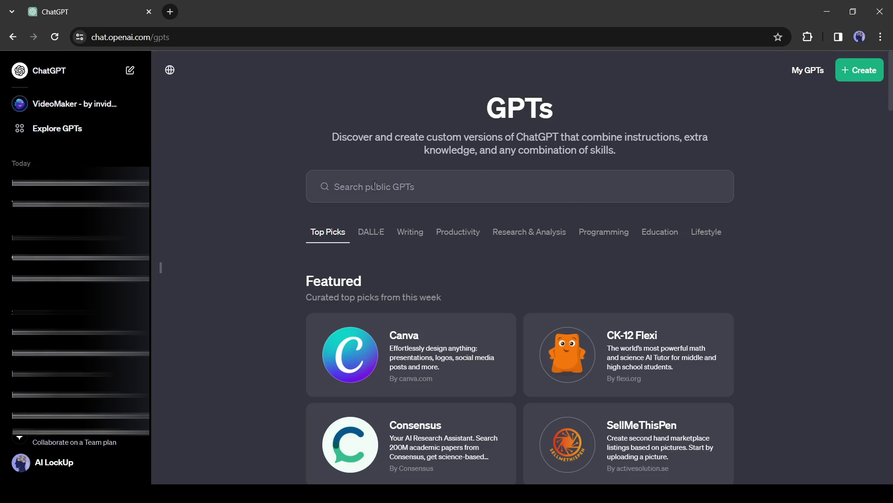
pyautogui.click(160, 270)
pyautogui.click(367, 176)
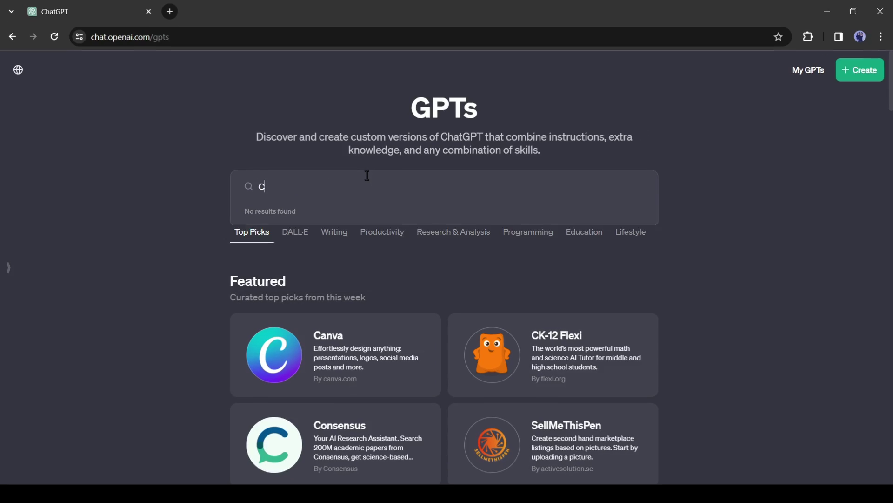
pyautogui.write('ha')
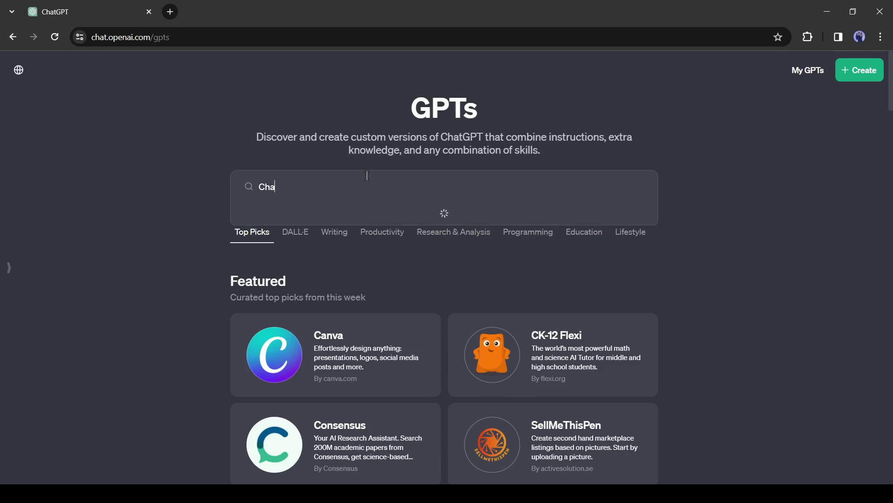
pyautogui.write('racter')
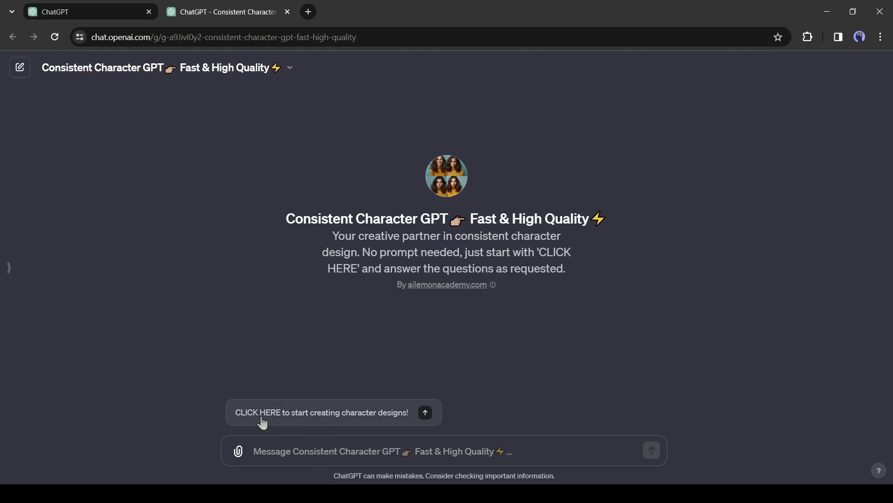
# Step: Start the Consistent Character chat, answering 'Female' and naming the character 'Sara'
pyautogui.click(314, 425)
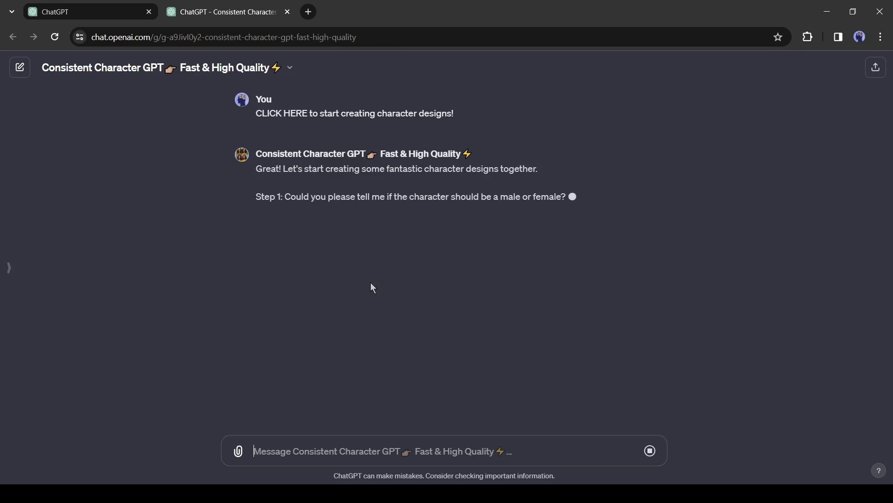
pyautogui.moveTo(289, 197); pyautogui.dragTo(566, 196)
pyautogui.click(339, 455)
pyautogui.write('Female')
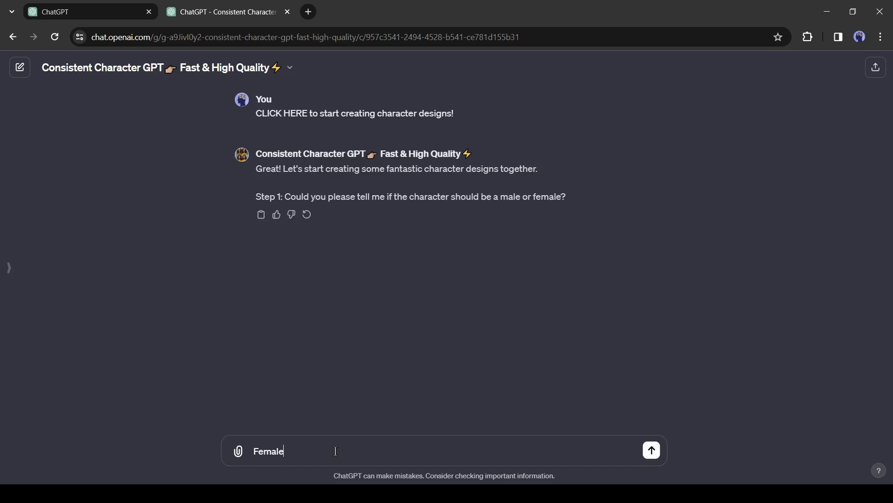
pyautogui.press('Return')
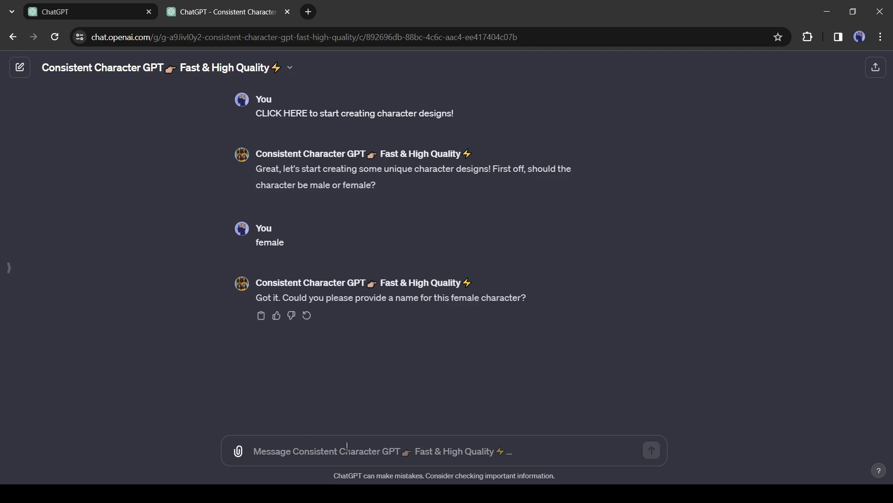
pyautogui.write('Sara')
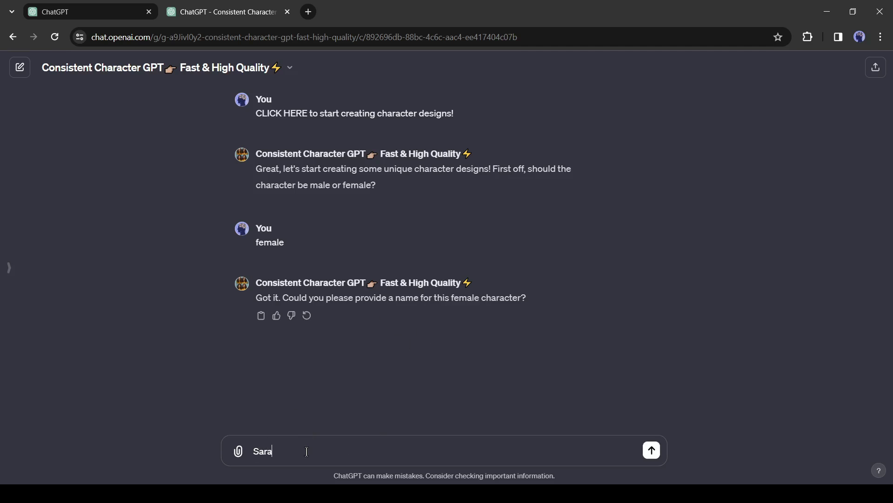
pyautogui.press('Return')
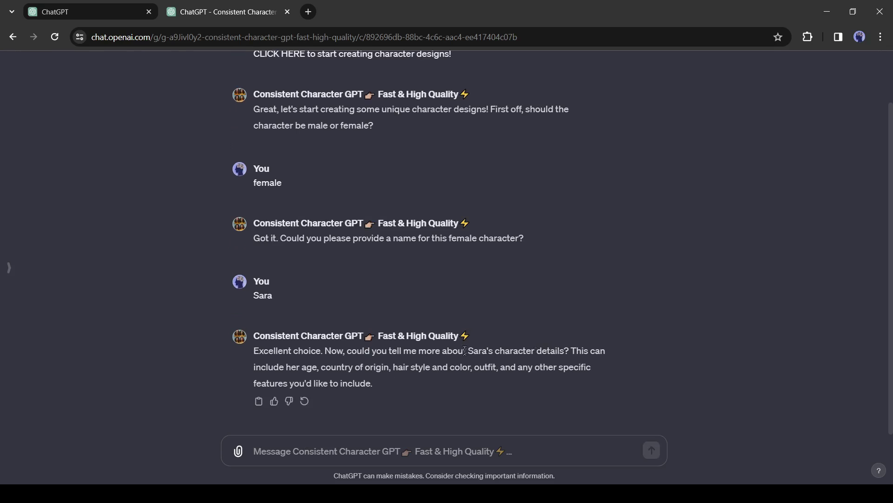
pyautogui.moveTo(261, 368); pyautogui.dragTo(409, 395)
pyautogui.click(420, 396)
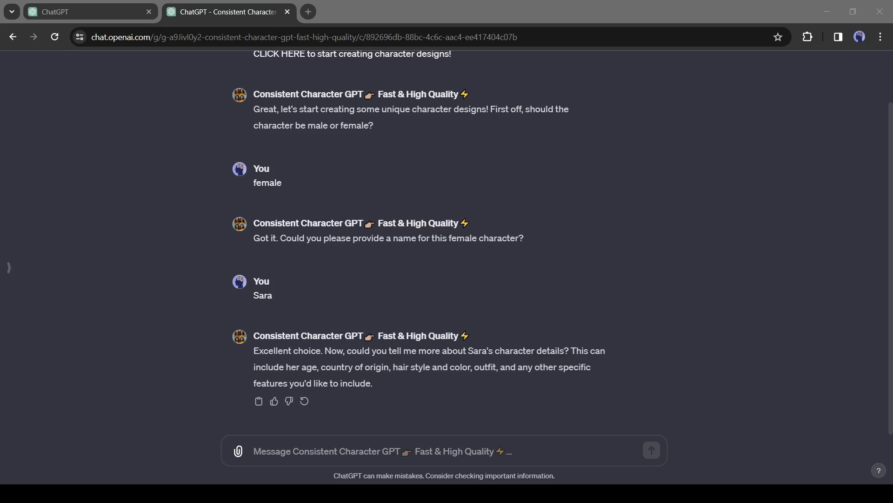
# Step: Send Sara's look: 15, wavy chestnut hair, pink puppy hoodie, black jeans, glasses
pyautogui.click(295, 455)
pyautogui.write('15 years old, white Americ')
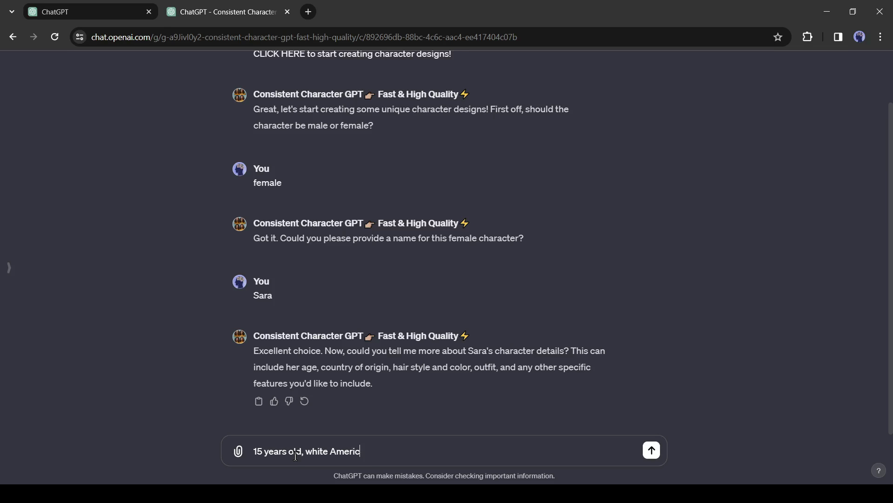
pyautogui.write('an, shoulder length wavy chestnut')
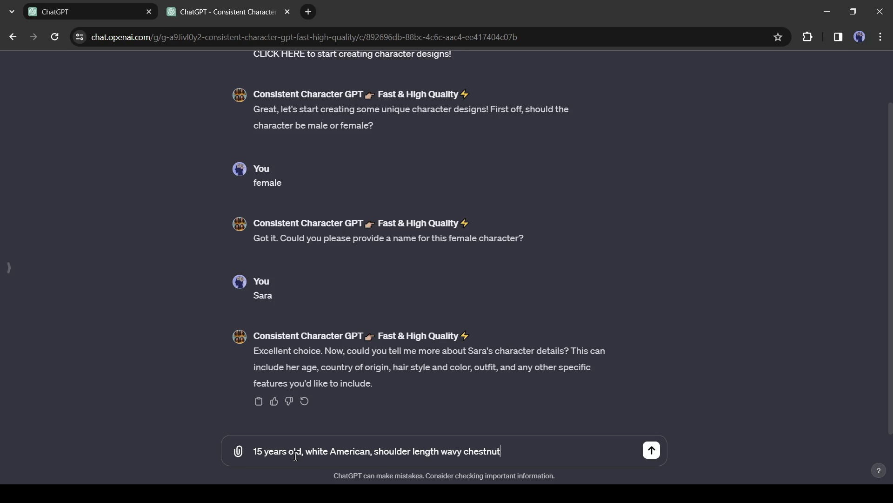
pyautogui.write(' brown hair with subtle hi')
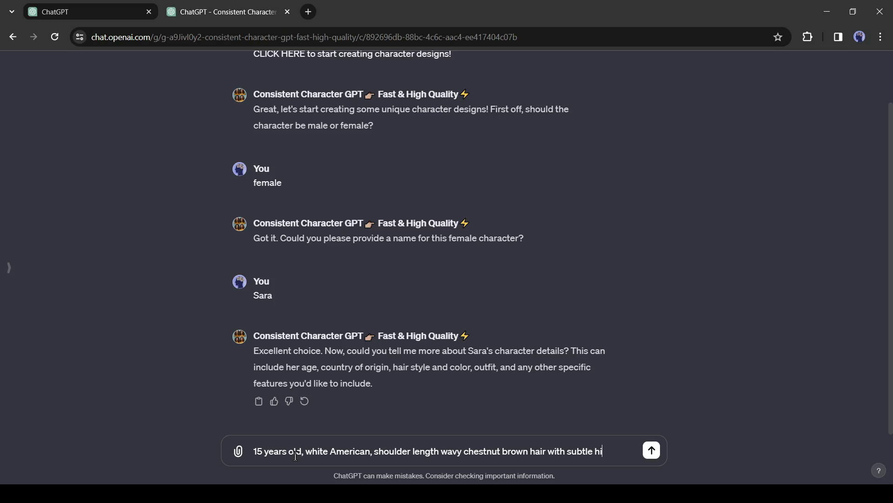
pyautogui.write('ghlights, pink hooded jumper with')
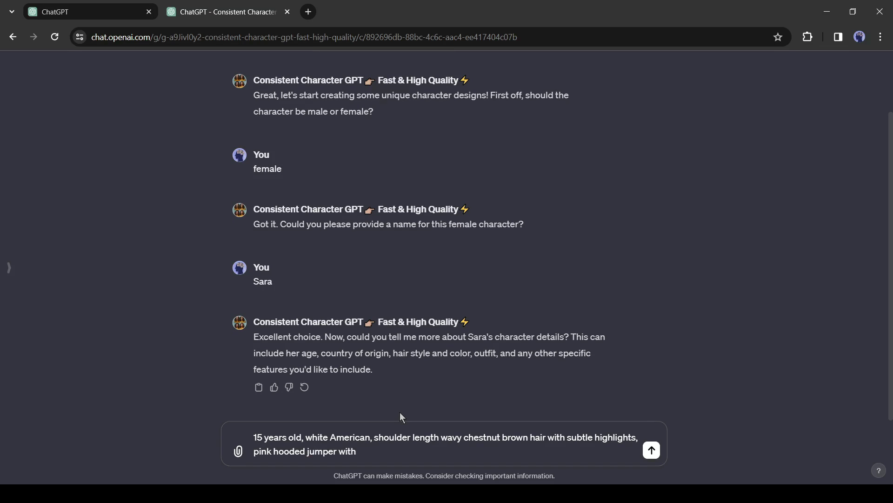
pyautogui.write(' cute puppy graphic, wearing skinny b')
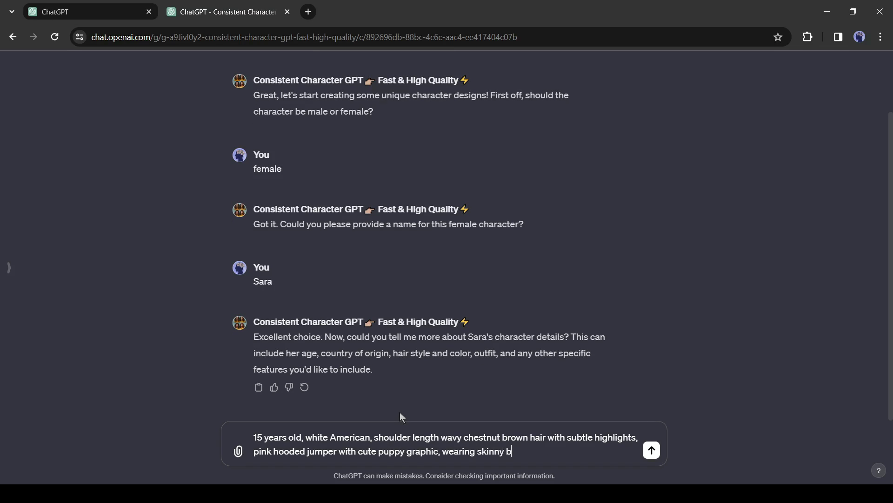
pyautogui.write('lack jeans, oversized black framed g')
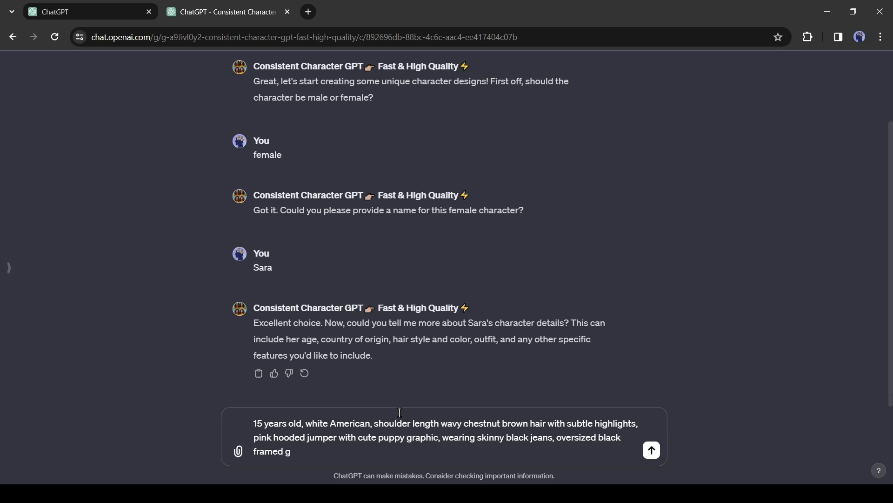
pyautogui.write('lasses, blue eyes, oversized')
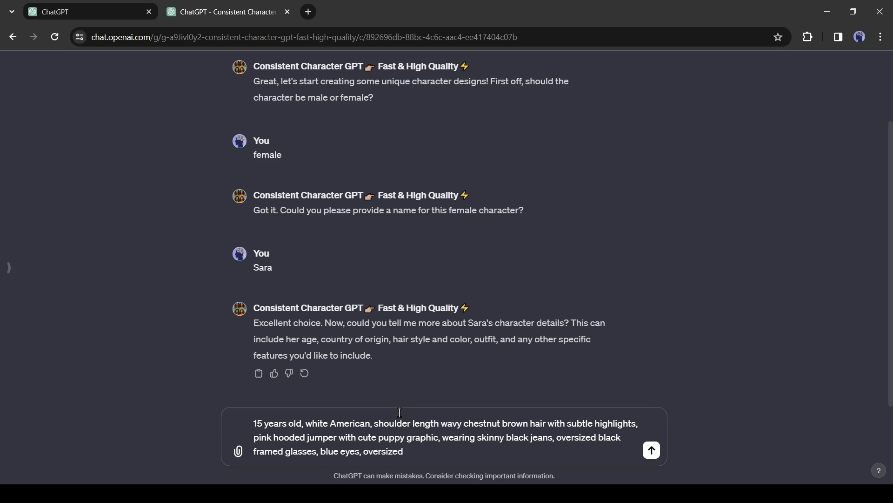
pyautogui.write(' black converser trainer.')
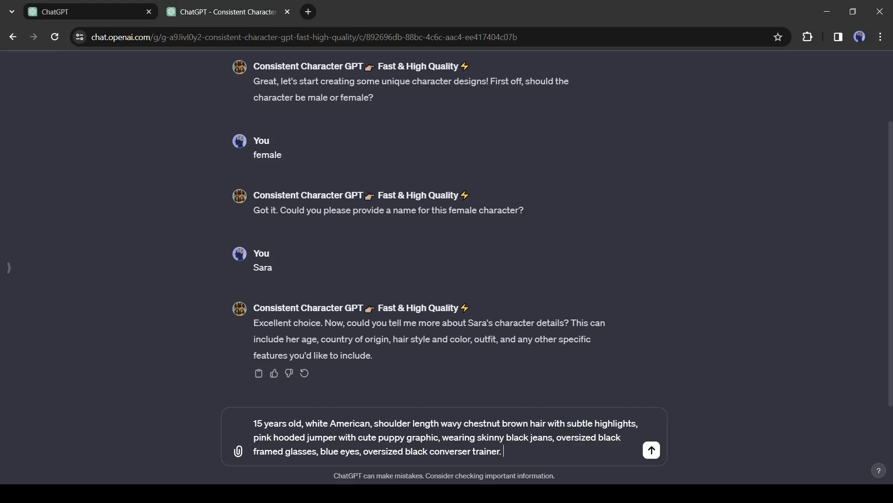
pyautogui.click(651, 450)
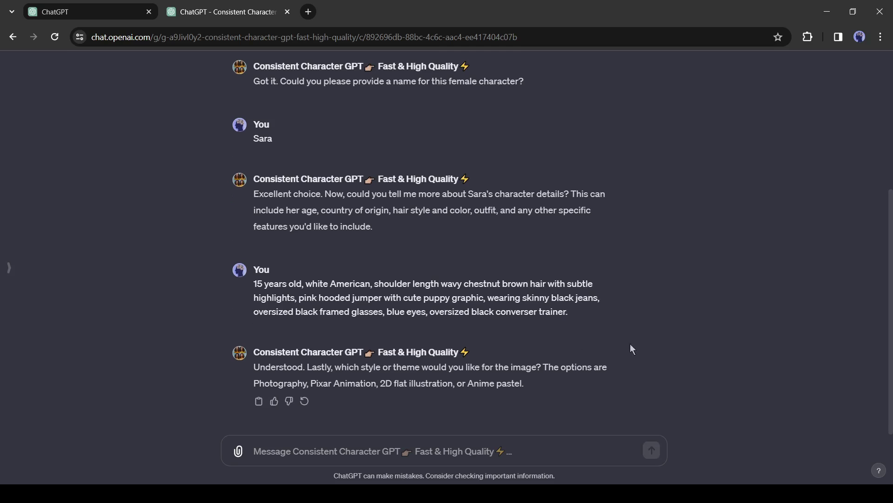
# Step: Copy 'Pixar Animation' from the offered styles into the reply box
pyautogui.moveTo(303, 369); pyautogui.dragTo(620, 369)
pyautogui.click(364, 383)
pyautogui.moveTo(254, 383); pyautogui.dragTo(534, 383)
pyautogui.click(393, 348)
pyautogui.moveTo(312, 383); pyautogui.dragTo(377, 383)
pyautogui.hotkey('ctrl', 'c')
pyautogui.click(336, 447)
pyautogui.hotkey('ctrl', 'v')
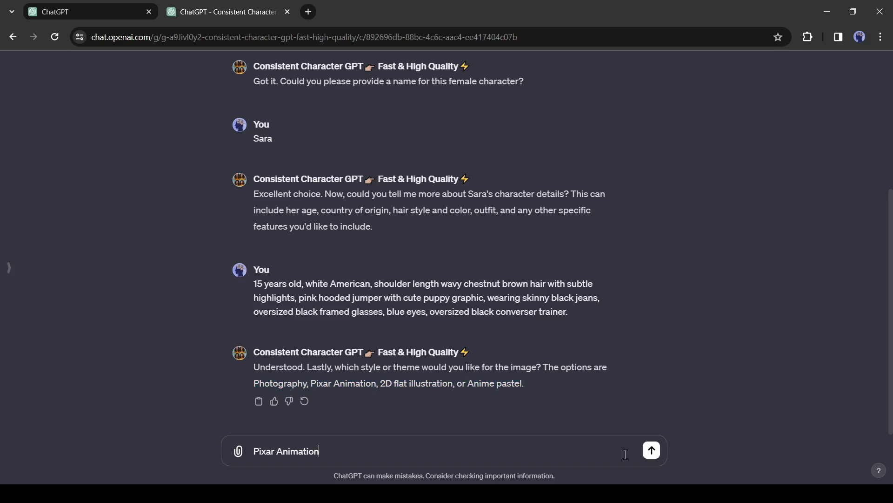
# Step: Submit Pixar Animation as the style and view Sara's first generated image full size
pyautogui.click(650, 452)
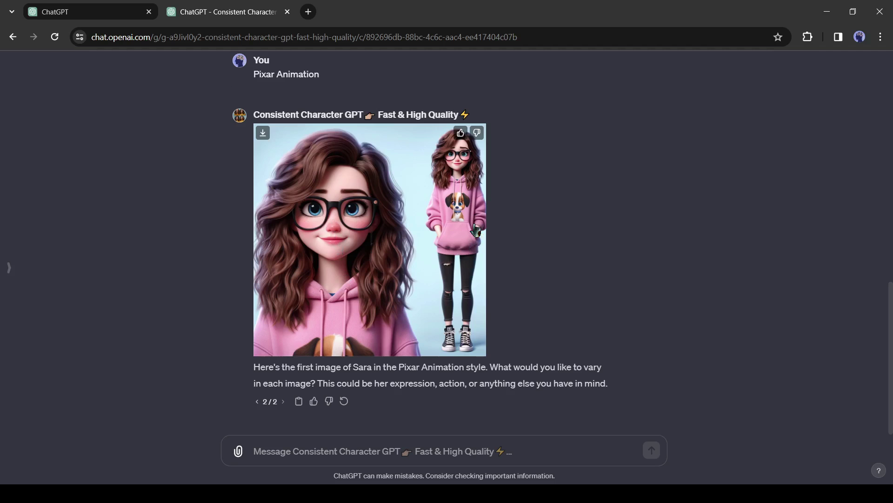
pyautogui.click(421, 234)
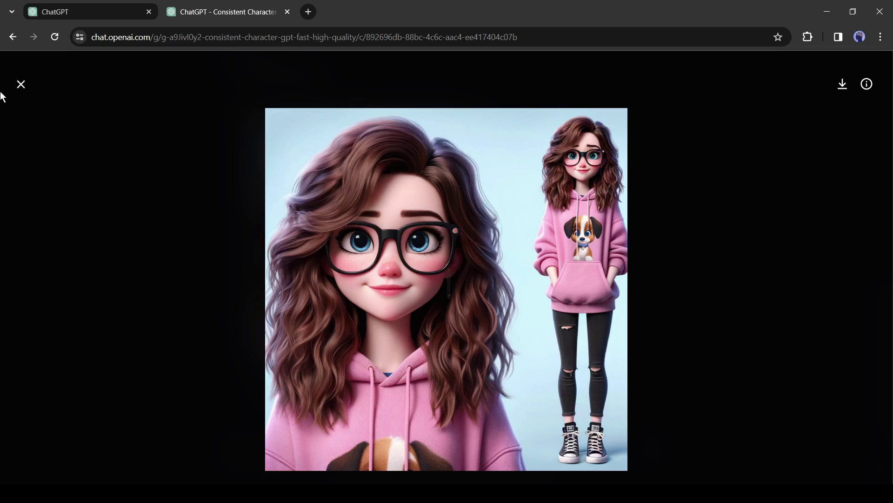
pyautogui.click(21, 84)
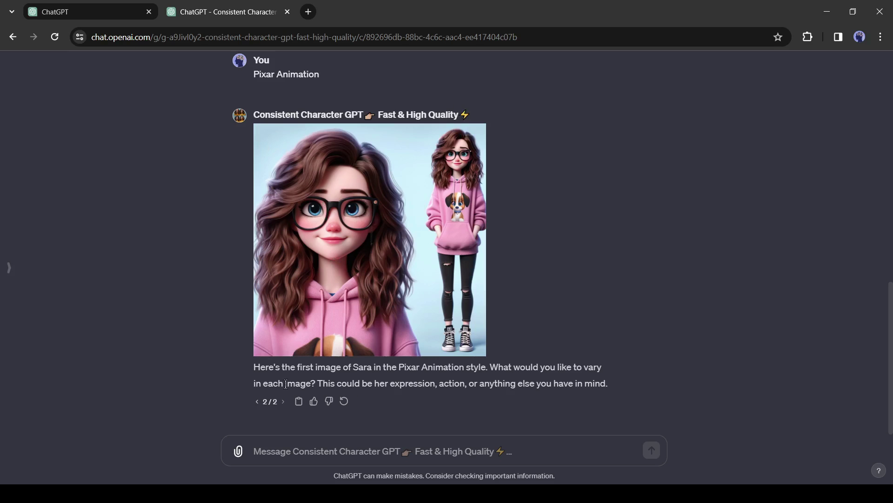
pyautogui.moveTo(255, 372); pyautogui.dragTo(626, 375)
pyautogui.click(264, 388)
pyautogui.moveTo(389, 384); pyautogui.dragTo(473, 385)
pyautogui.click(354, 384)
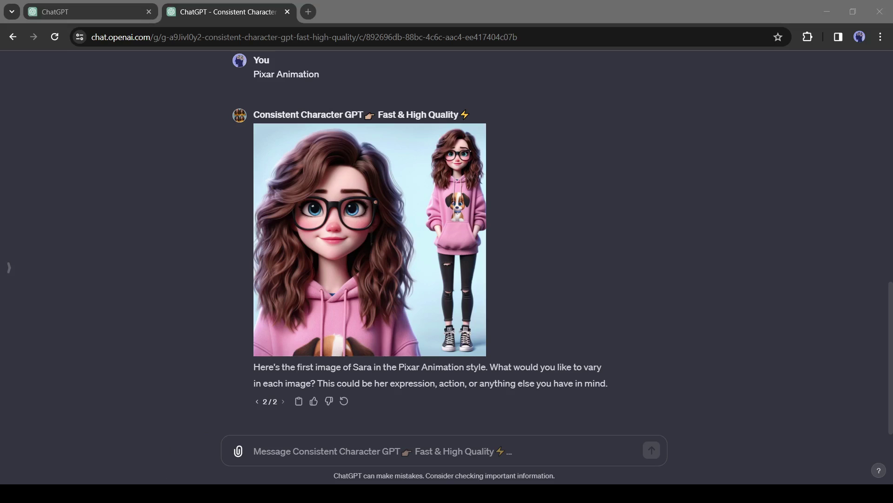
# Step: Choose expression, action and time of day as the things to vary
pyautogui.click(300, 457)
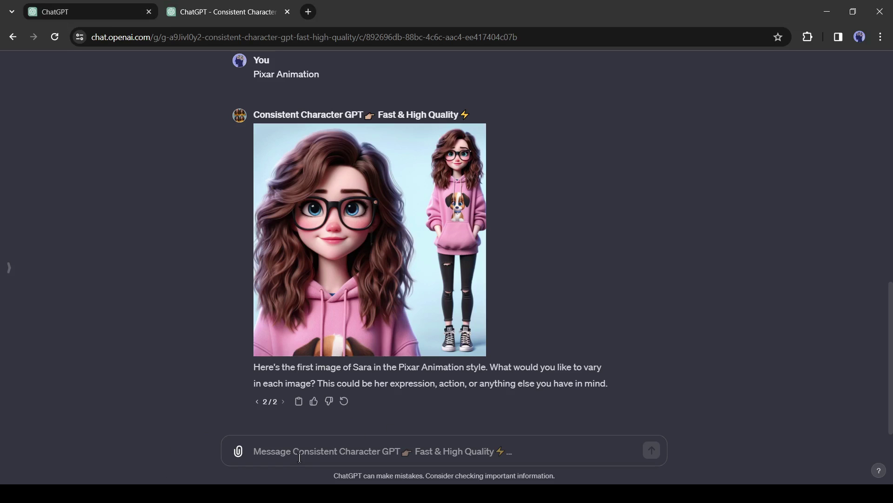
pyautogui.write('expression, acti')
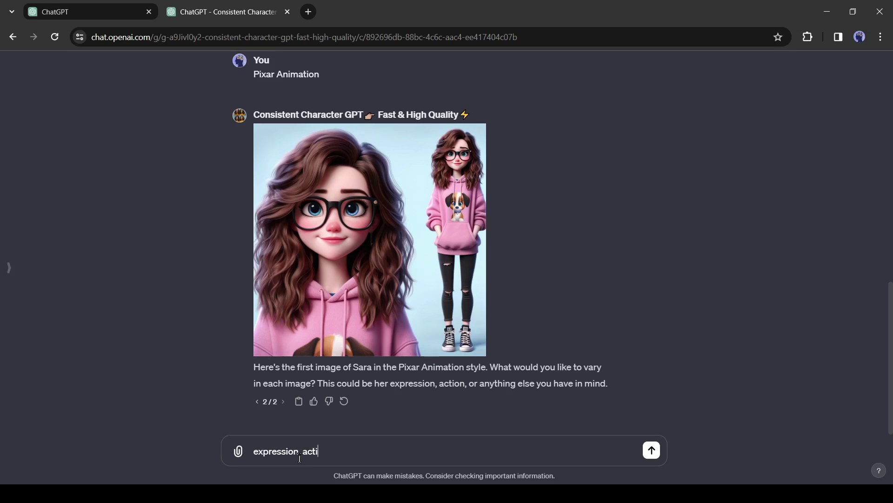
pyautogui.write('on, time of day')
pyautogui.press('Return')
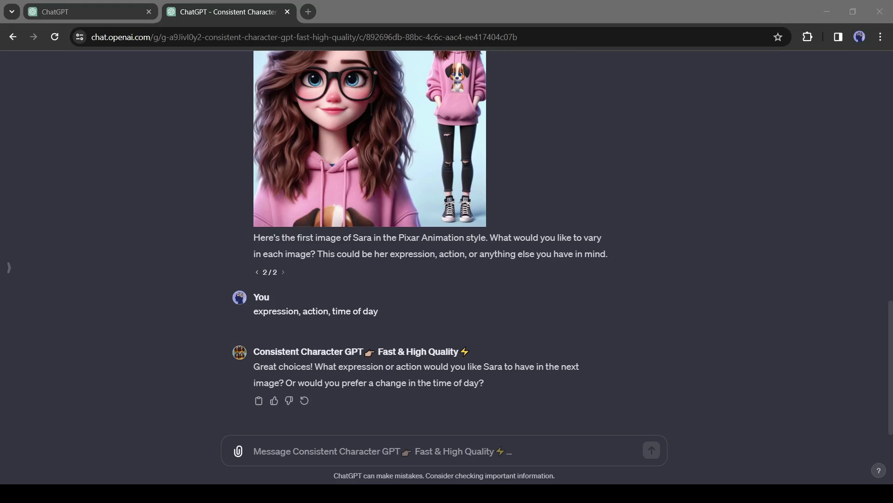
# Step: Request Sara sad, sitting on a bench, in the morning
pyautogui.click(432, 379)
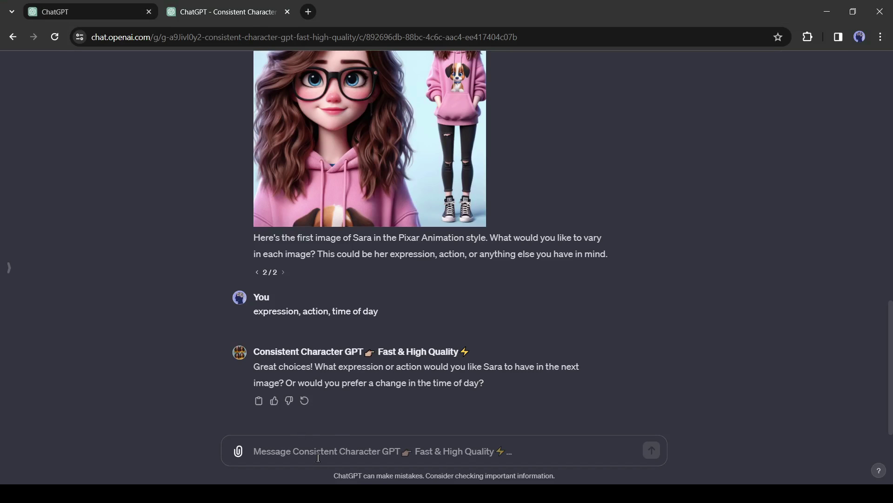
pyautogui.write('Sad, setting on a bench, morning')
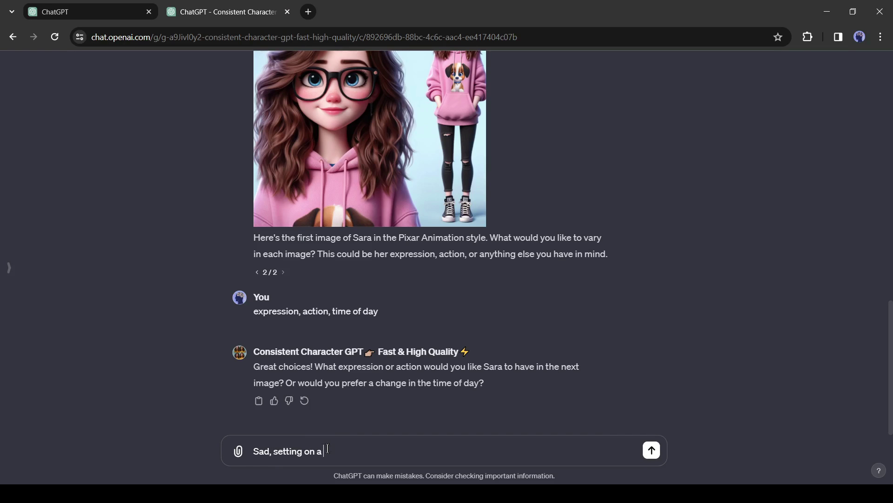
pyautogui.write('time')
pyautogui.press('Return')
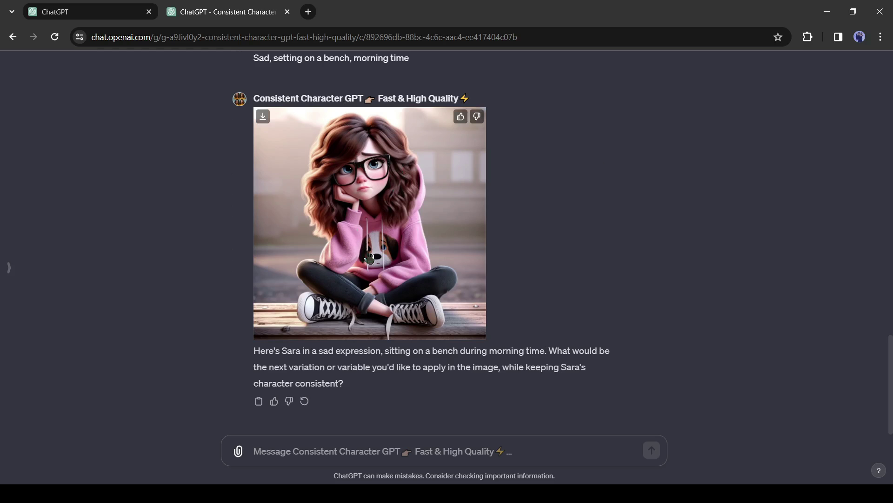
pyautogui.scroll(10, 367, 283)
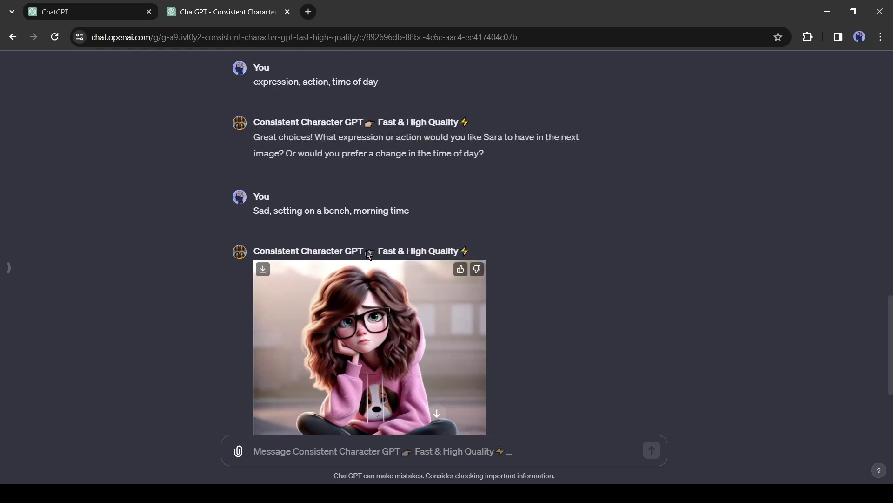
pyautogui.scroll(-8, 433, 172)
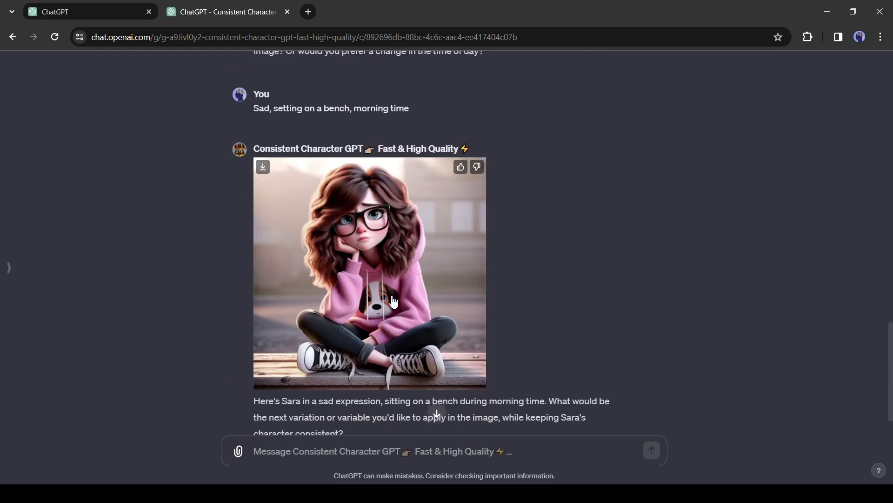
pyautogui.scroll(-1, 393, 301)
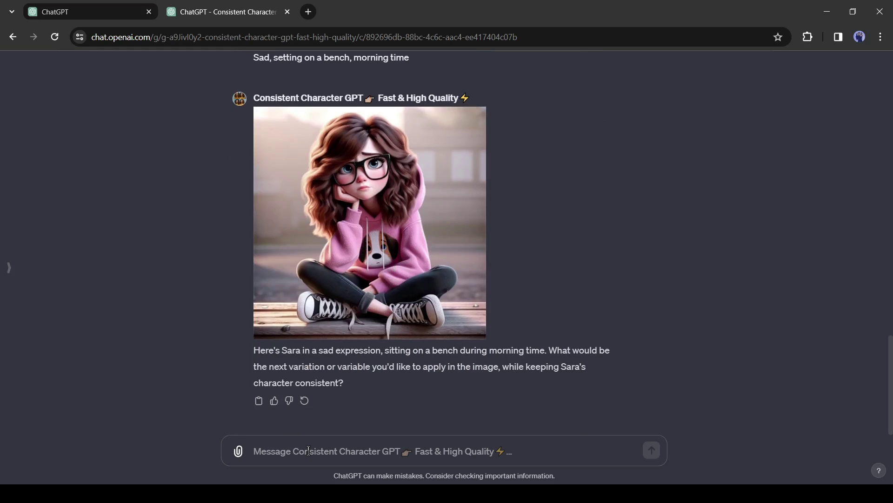
# Step: Request Sara happy and walking, then draft 'laughing, dancing, in a bar' as the next variation
pyautogui.write('happy, walking')
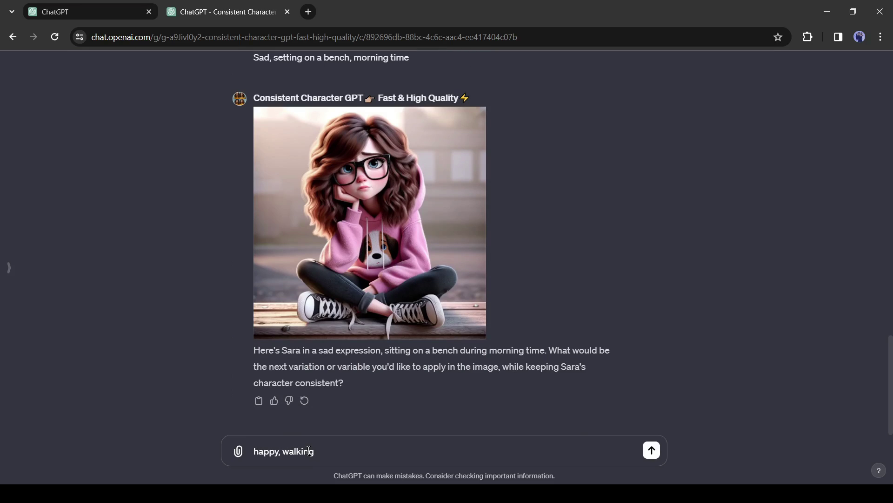
pyautogui.press('Return')
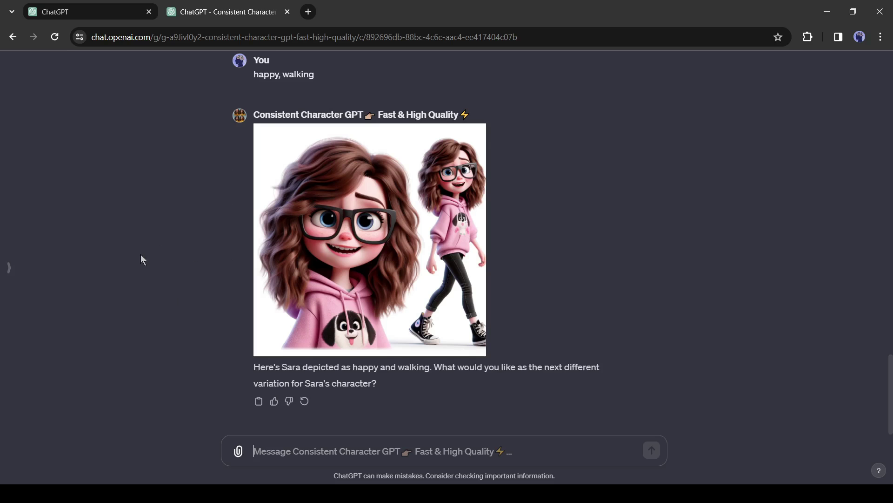
pyautogui.moveTo(292, 217)
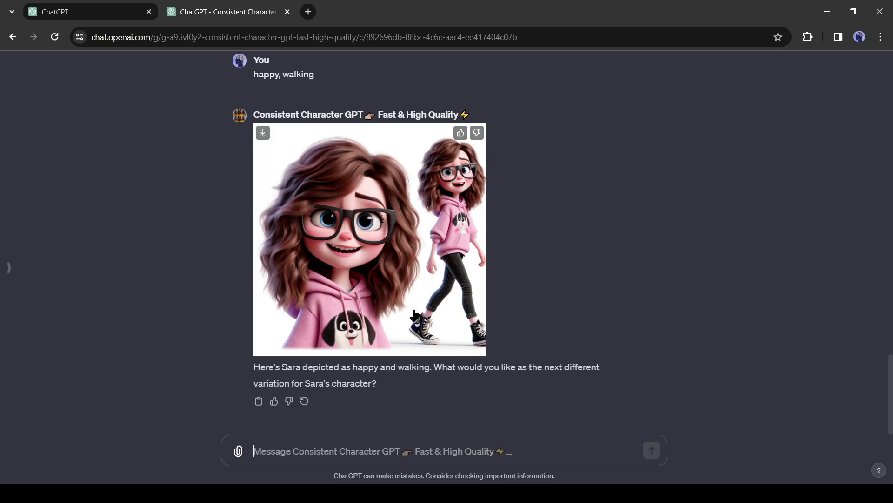
pyautogui.write('la')
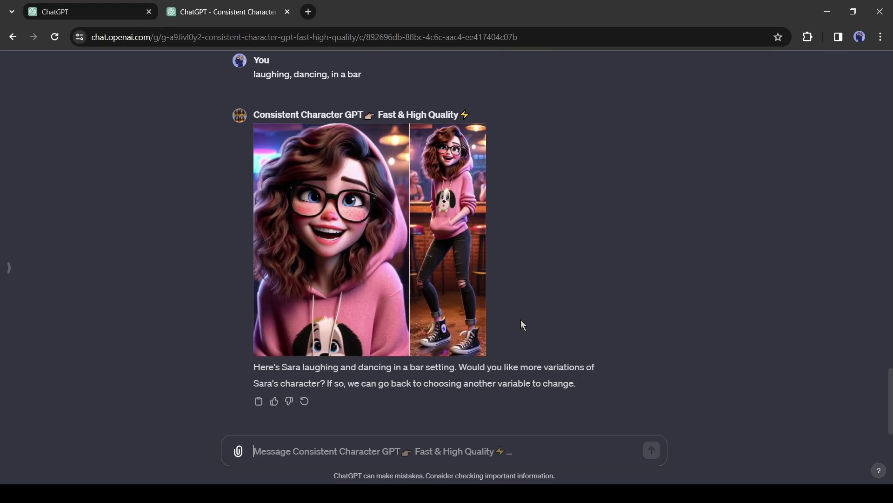
# Step: Ask for only Sara in one full-body image, stating no changes to her details
pyautogui.write('create only one ch')
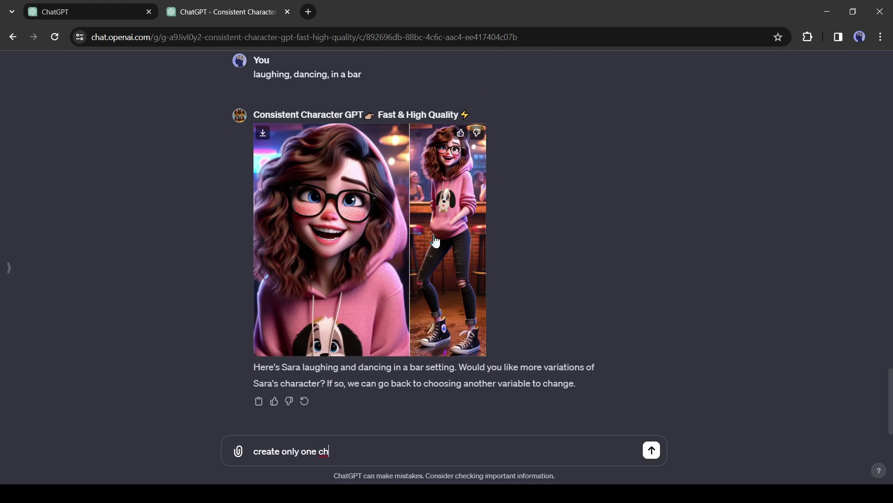
pyautogui.write('aracter with full body')
pyautogui.press('Return')
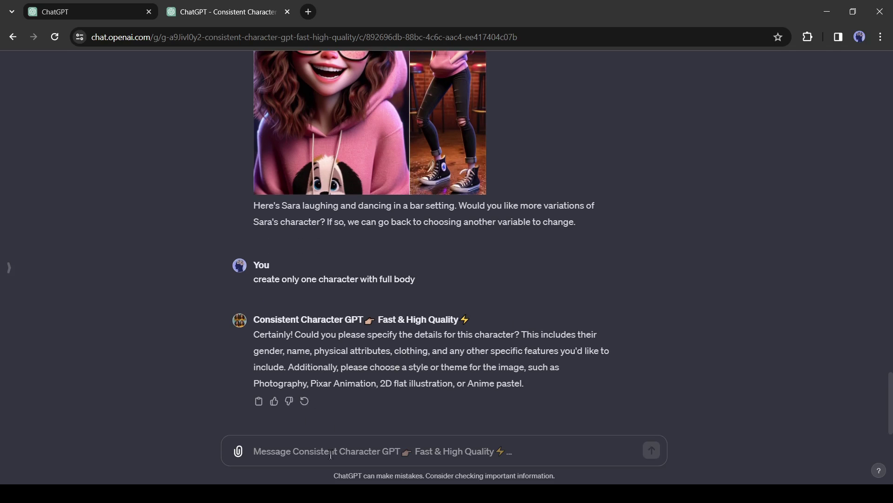
pyautogui.write('I want ')
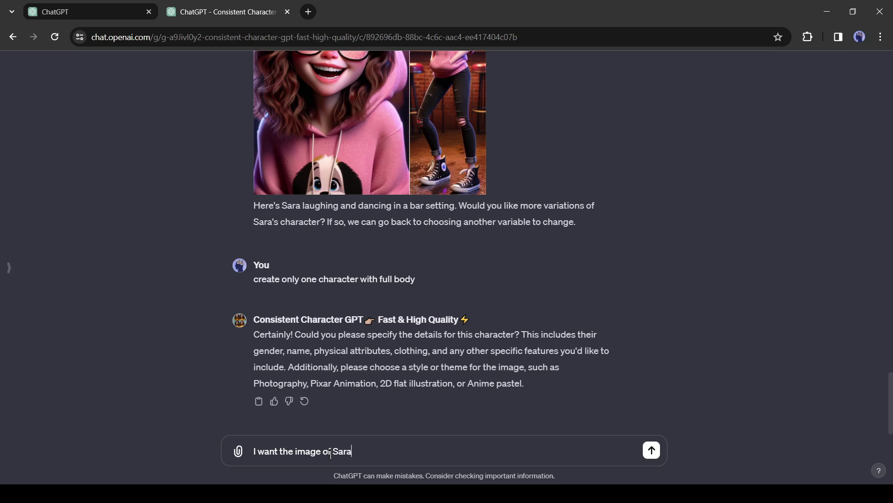
pyautogui.write('the image of Sara')
pyautogui.press('Return')
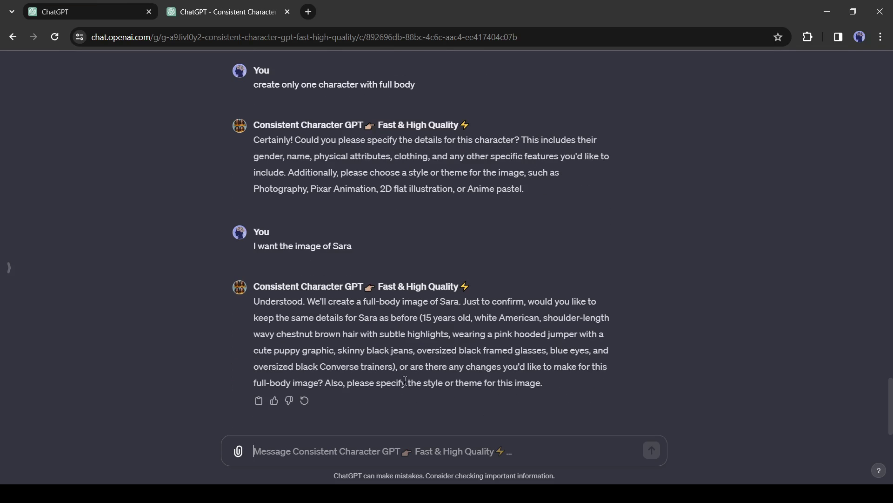
pyautogui.write("I didn't want any chang")
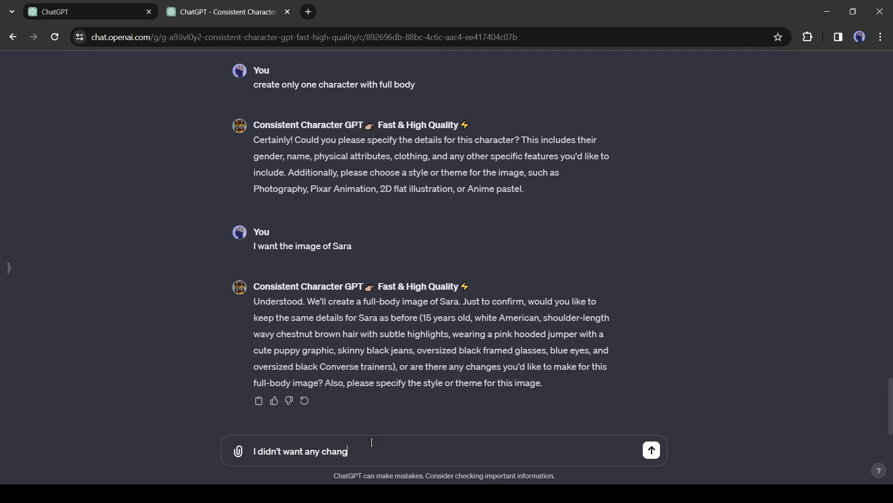
pyautogui.write('es in')
pyautogui.press('BackSpace')
pyautogui.press('BackSpace')
pyautogui.press('BackSpace')
pyautogui.write(', just create image of Sara with the')
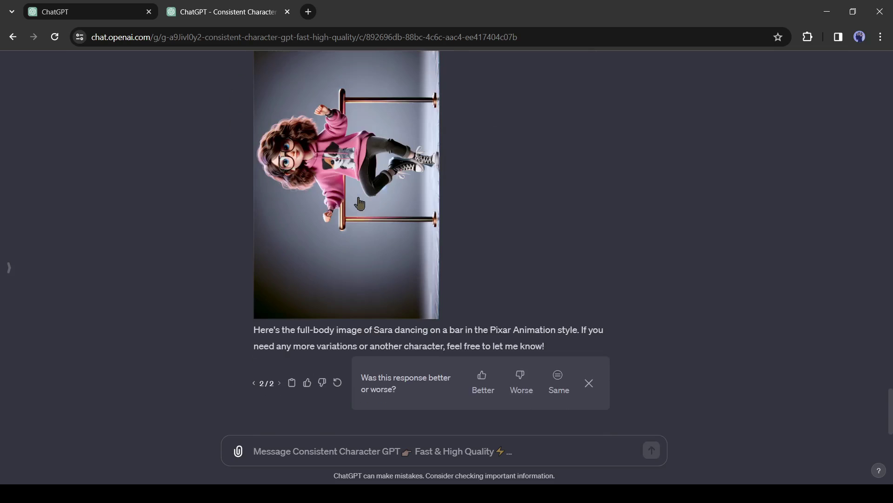
pyautogui.click(360, 204)
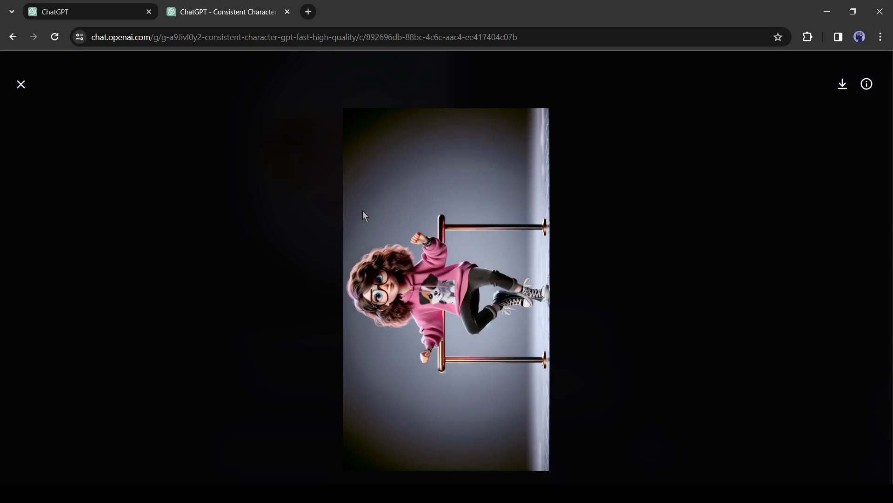
pyautogui.click(411, 289)
pyautogui.scroll(2, 496, 232)
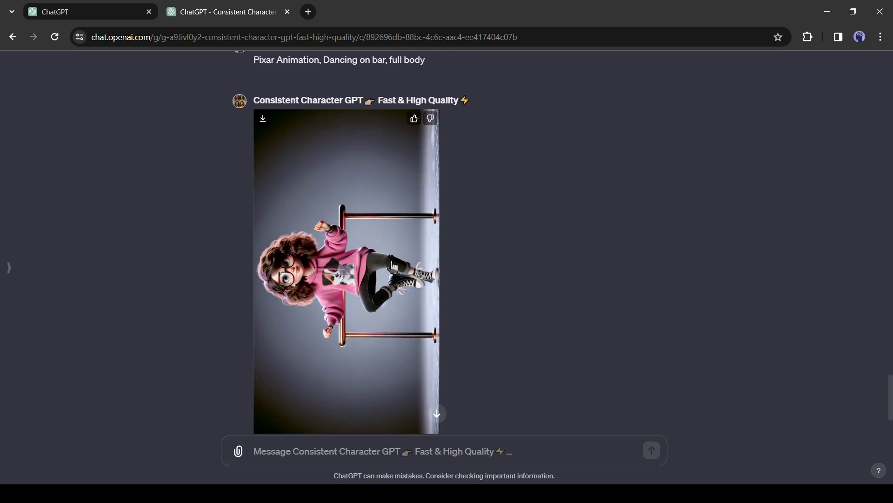
pyautogui.scroll(-3, 139, 219)
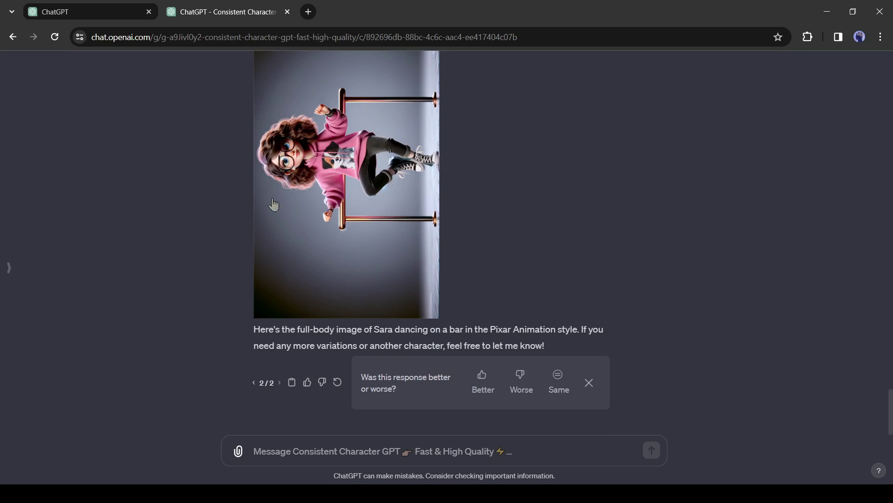
pyautogui.scroll(20, 273, 205)
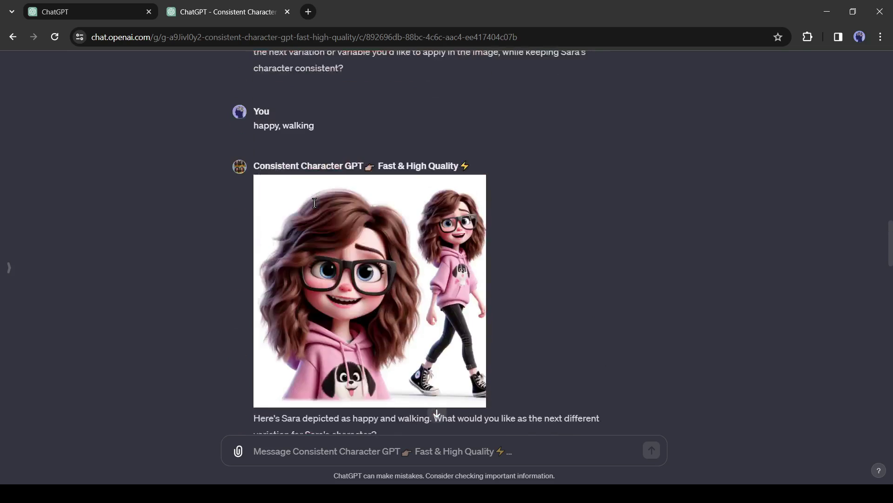
pyautogui.scroll(20, 314, 202)
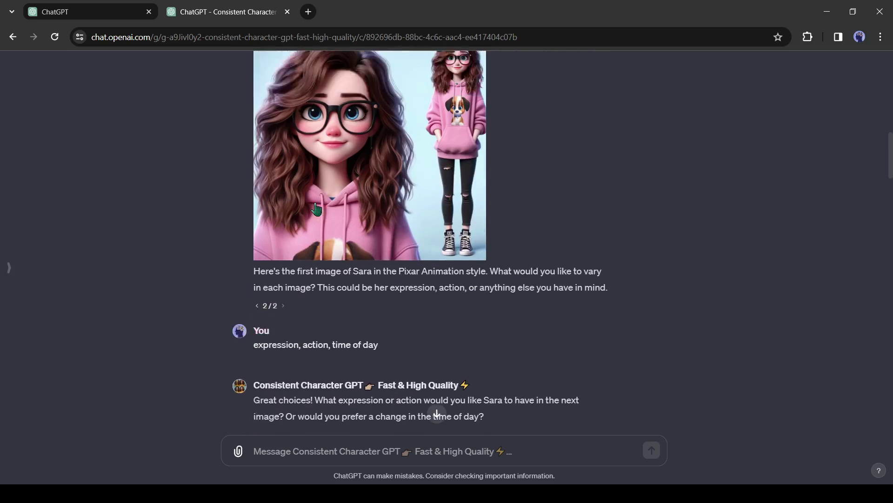
pyautogui.scroll(4, 315, 205)
pyautogui.scroll(-20, 317, 207)
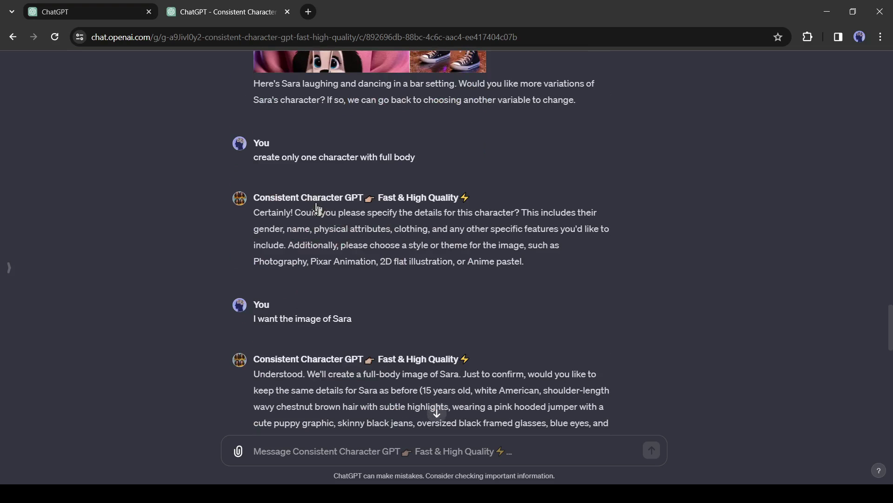
pyautogui.scroll(-20, 317, 209)
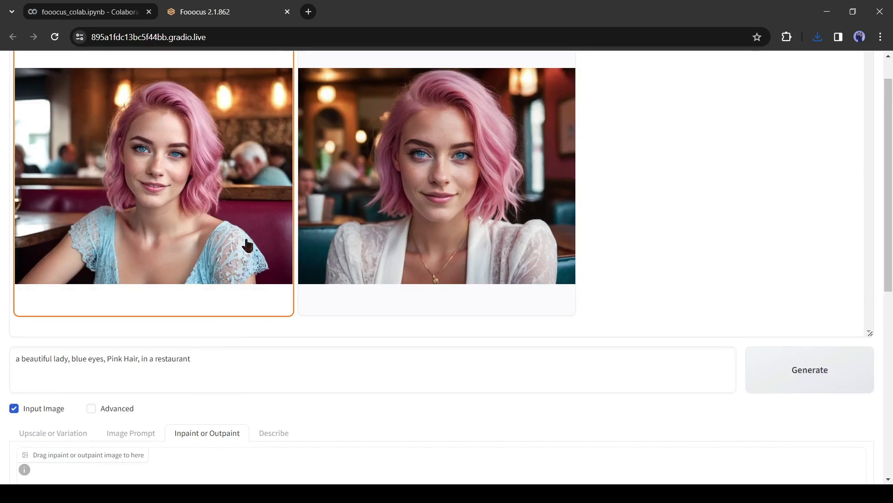
# Step: Drag the first pink-haired restaurant portrait into Fooocus's inpaint/outpaint drop zone
pyautogui.scroll(-1, 193, 218)
pyautogui.moveTo(239, 231); pyautogui.dragTo(155, 412)
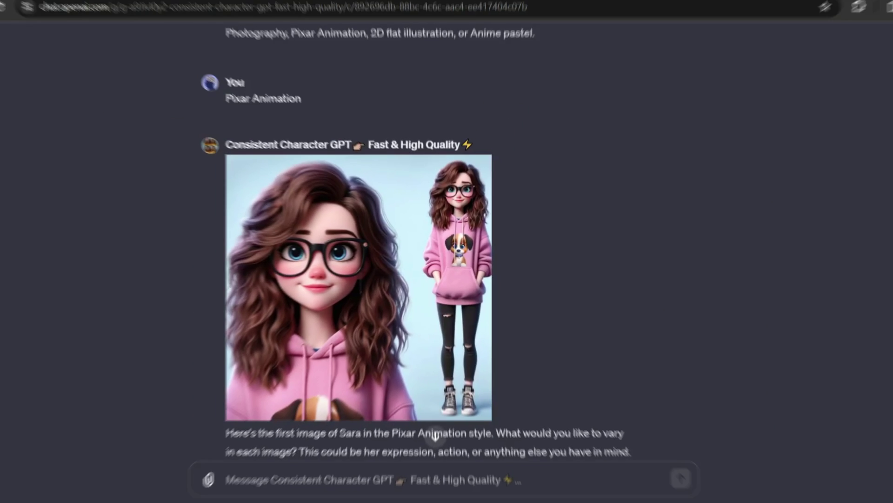
# Step: Request a new female character named Lara and send her pasted appearance description
pyautogui.write('Can You create a new character for me?')
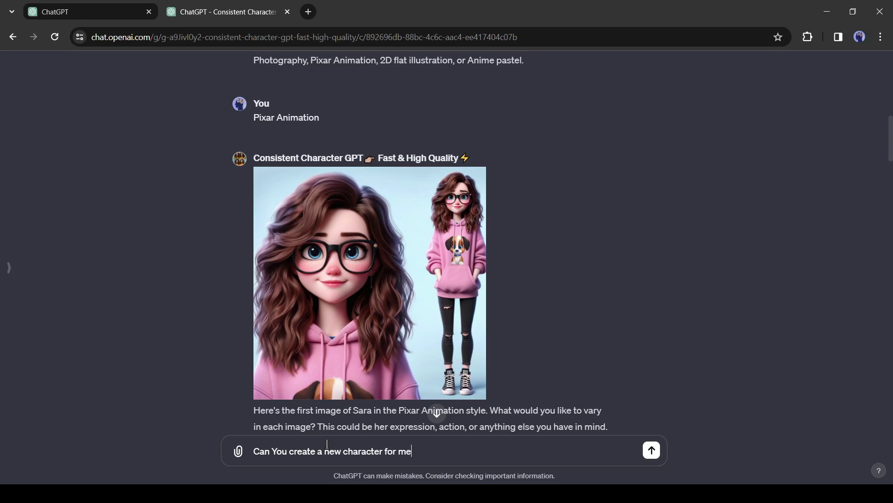
pyautogui.press('Return')
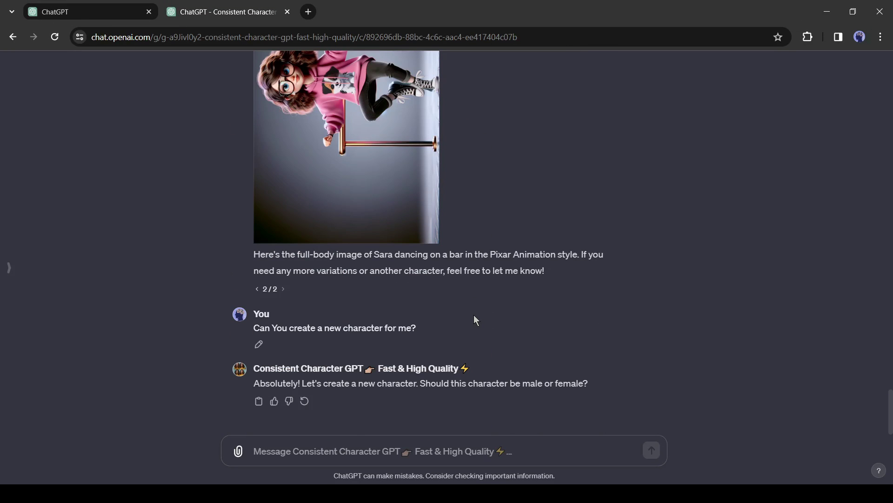
pyautogui.write('female')
pyautogui.press('Return')
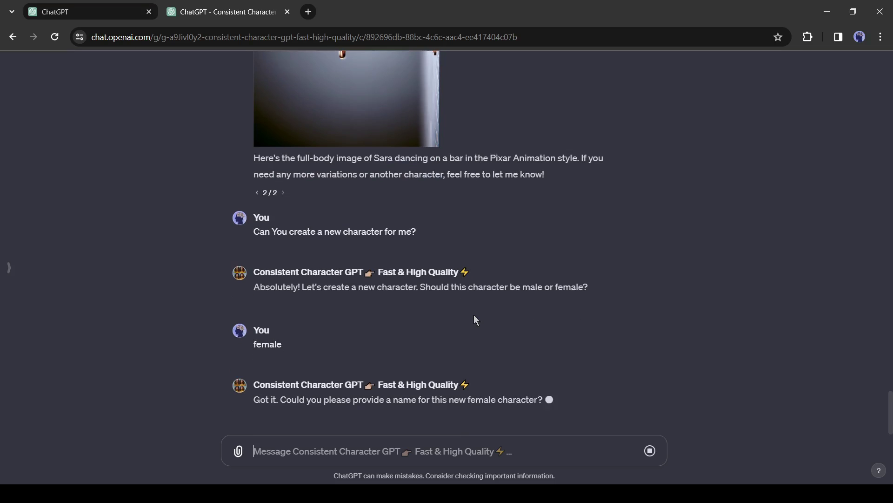
pyautogui.write('Lara')
pyautogui.press('Return')
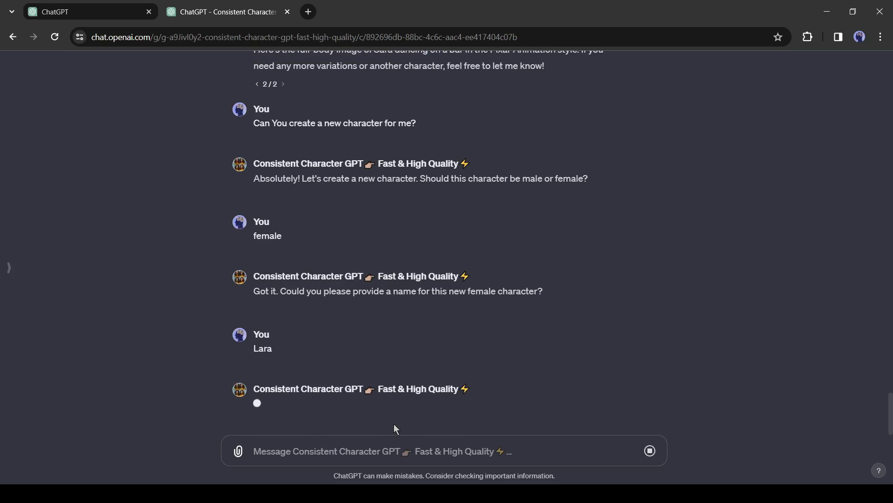
pyautogui.write('25 years old, white American, shoulder length wavy chestnut pink hair with subtle highlights,  white hooded jumper with cute puppy graphic, wearing skinny black jeans, light freckles,  blue eyes')
pyautogui.press('Return')
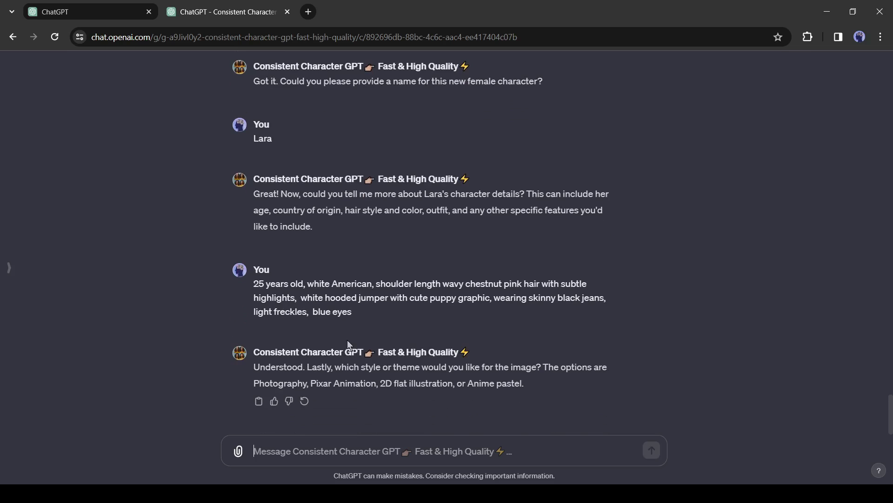
# Step: Answer the style question with Photography
pyautogui.doubleClick(279, 383)
pyautogui.hotkey('ctrl', 'c')
pyautogui.moveTo(280, 383); pyautogui.dragTo(293, 452)
pyautogui.hotkey('ctrl', 'z')
pyautogui.hotkey('ctrl', 'v')
pyautogui.press('Return')
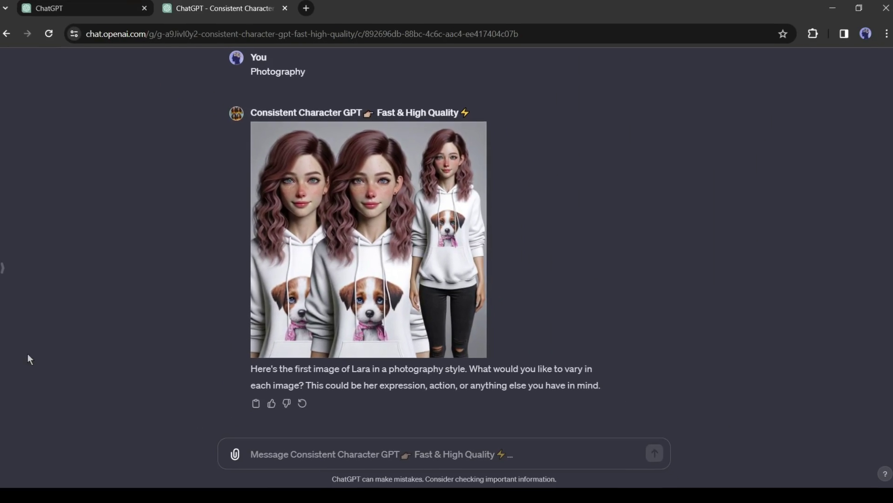
# Step: Choose expression, action and day time as Lara's variables
pyautogui.click(411, 448)
pyautogui.write('expression, action,')
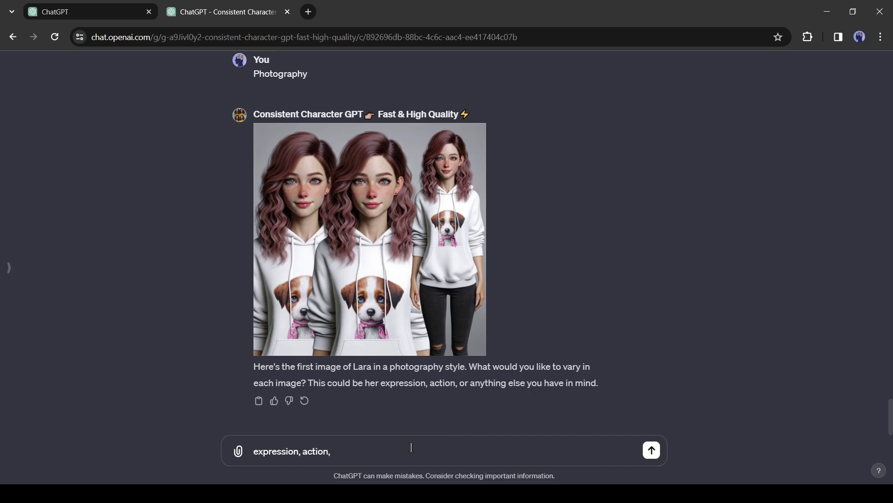
pyautogui.write(' day time,')
pyautogui.press('Return')
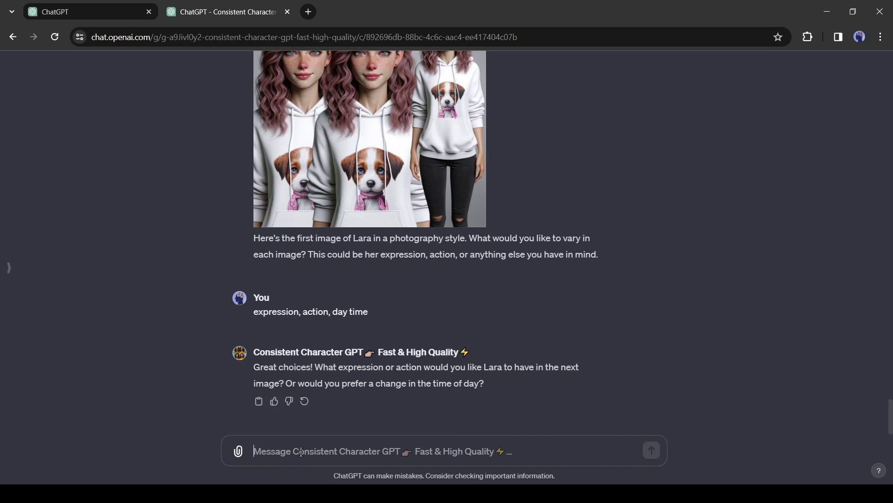
# Step: Request Lara sad on a park bench and view that image full size
pyautogui.write('as')
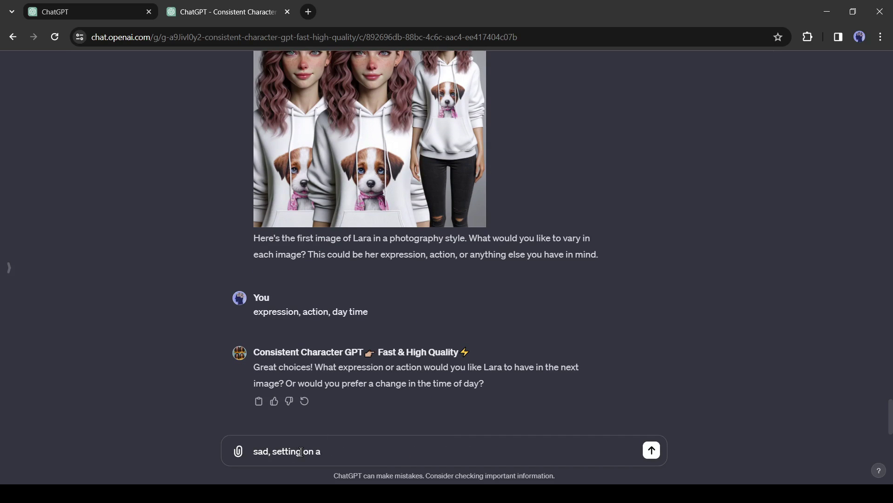
pyautogui.press('Return')
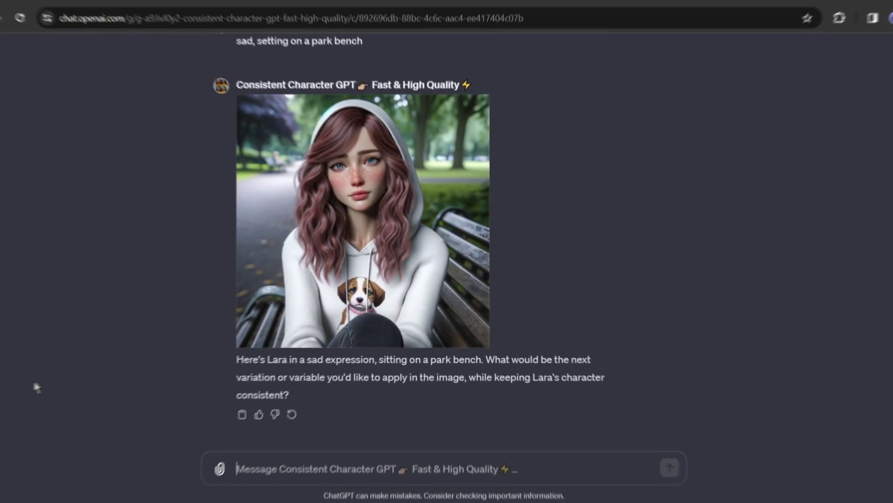
pyautogui.scroll(20, 386, 231)
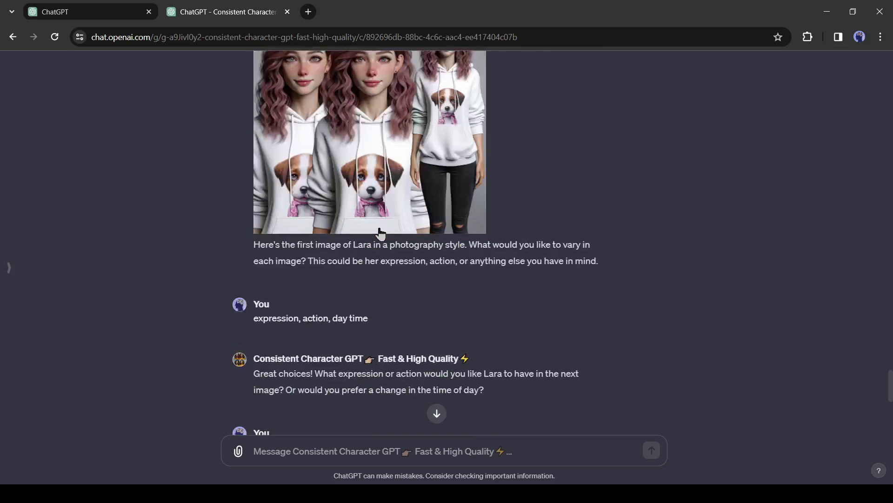
pyautogui.scroll(-20, 350, 232)
pyautogui.click(350, 233)
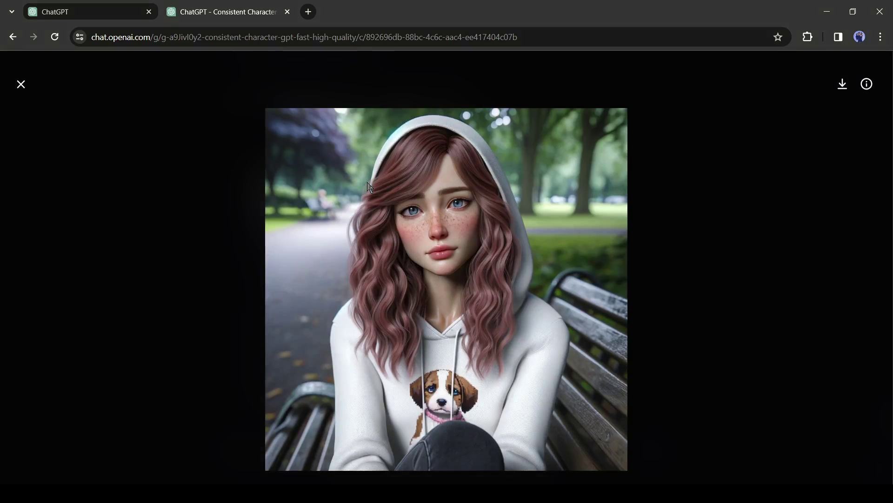
# Step: Review both generated park images of Sara walking and Lara on the bench at full size
pyautogui.click(20, 83)
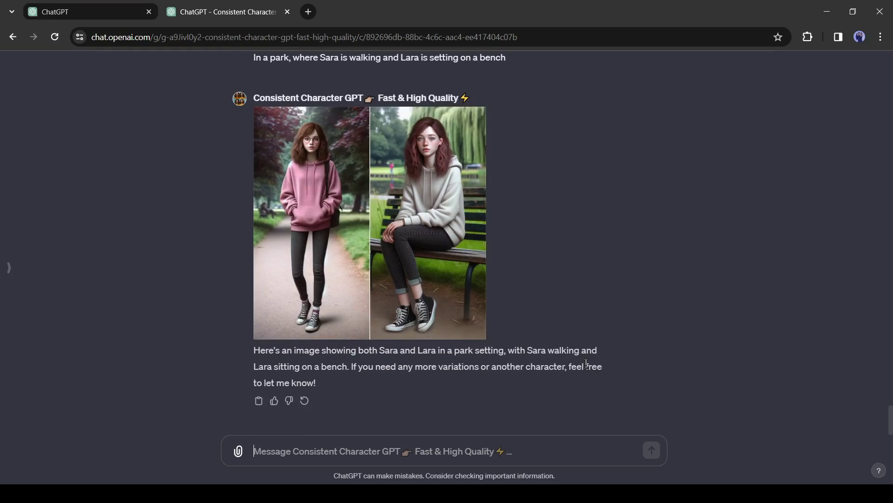
pyautogui.scroll(3, 419, 284)
pyautogui.click(418, 283)
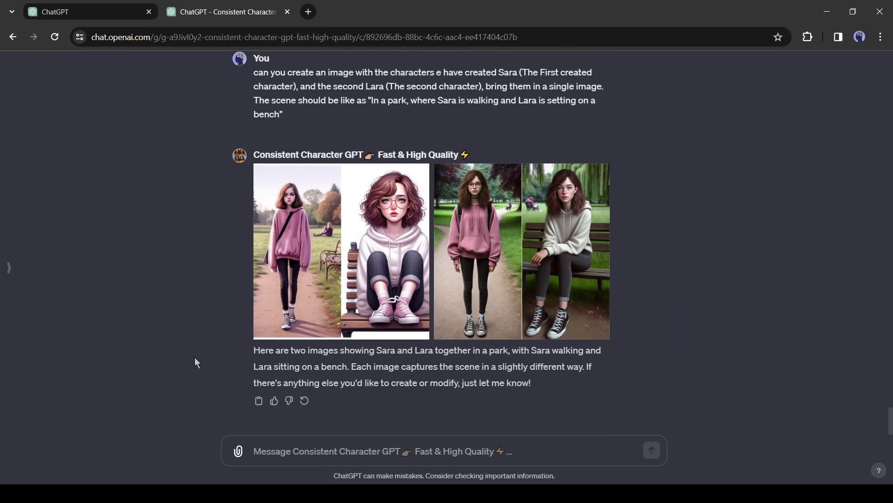
pyautogui.click(365, 257)
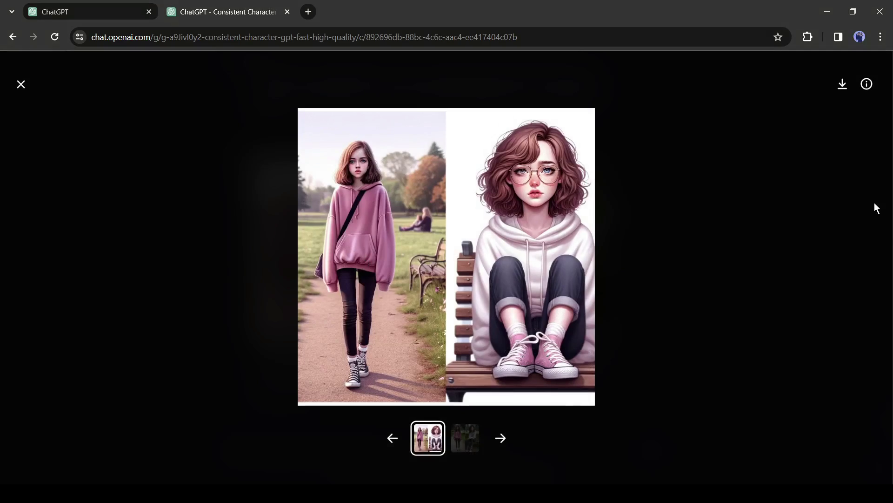
pyautogui.click(502, 440)
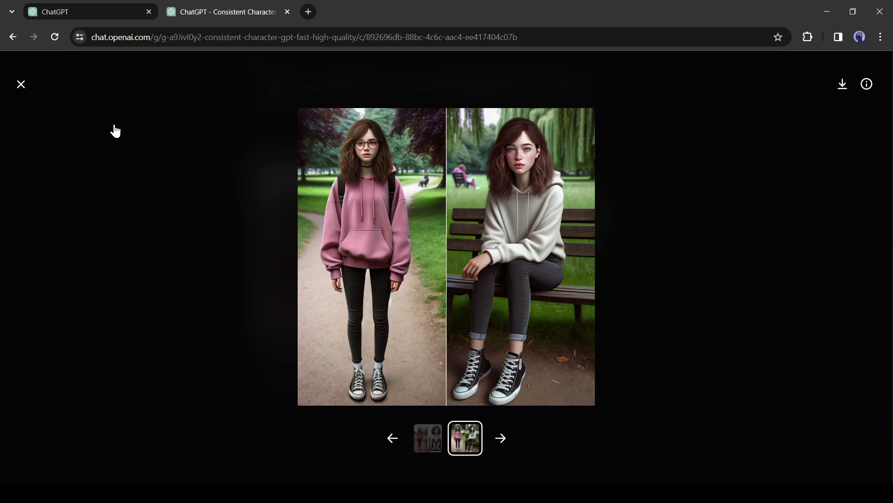
pyautogui.click(14, 86)
pyautogui.scroll(5, 443, 238)
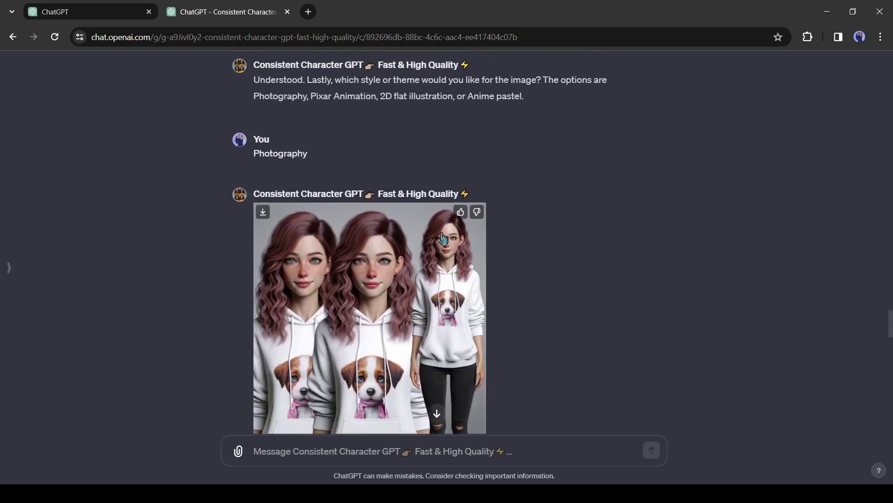
pyautogui.scroll(20, 440, 230)
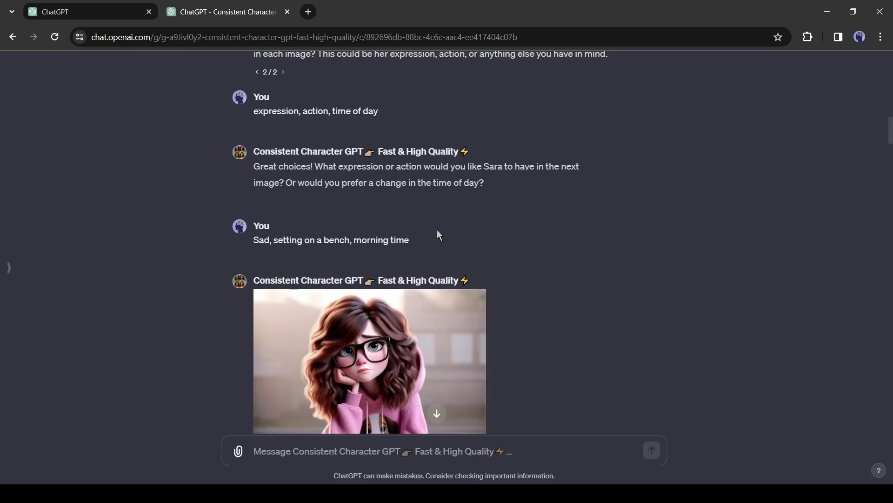
pyautogui.scroll(-20, 437, 230)
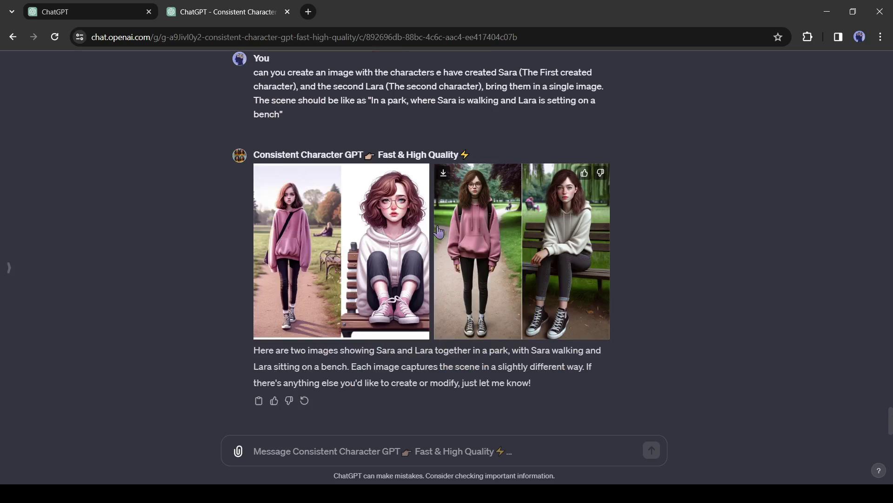
pyautogui.scroll(2, 434, 363)
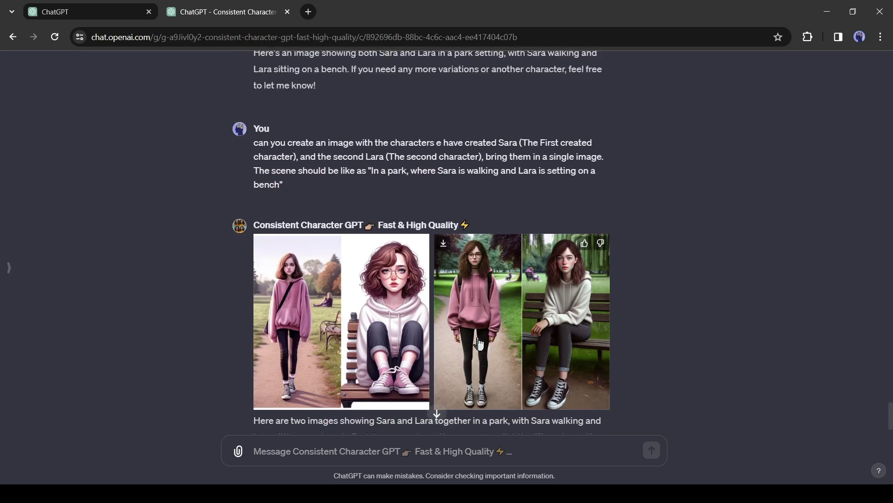
pyautogui.scroll(-2, 448, 339)
pyautogui.scroll(7, 468, 291)
pyautogui.scroll(5, 467, 286)
pyautogui.scroll(-10, 465, 284)
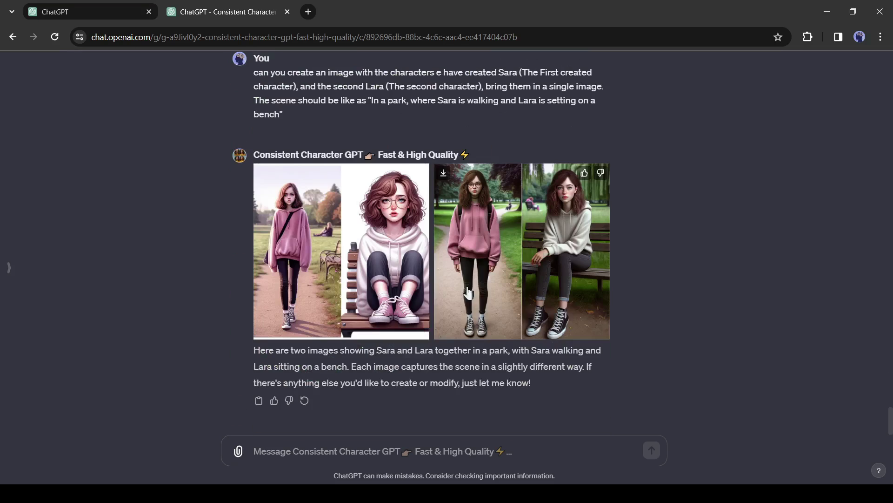